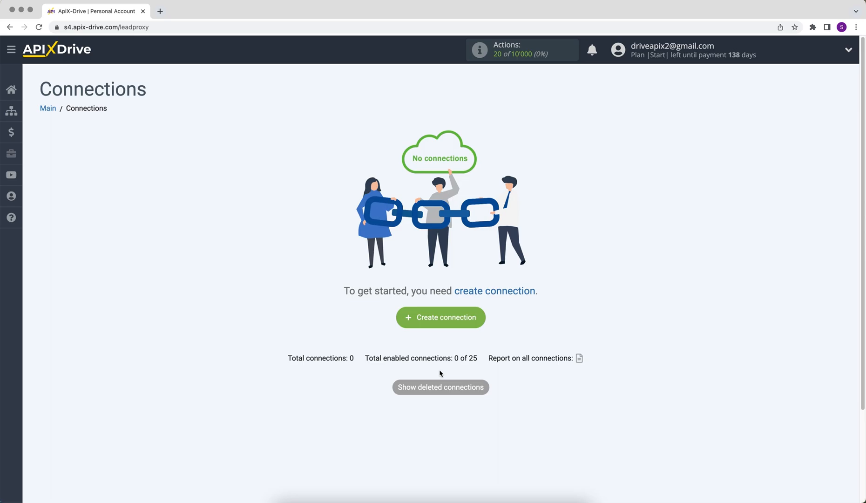
Create a new connection with Google Sheets as the source and the Get ROWS (new) action.
left_click(410, 323)
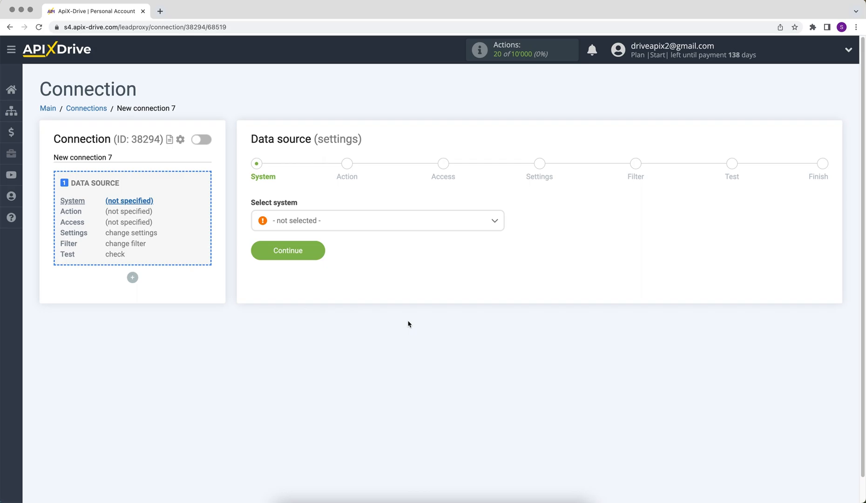
left_click(444, 223)
left_click_drag(501, 236, 502, 285)
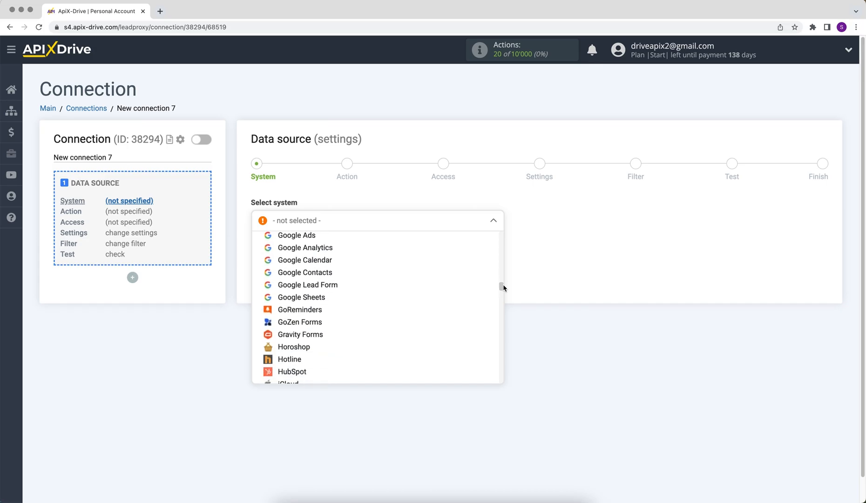
left_click(319, 300)
left_click(254, 250)
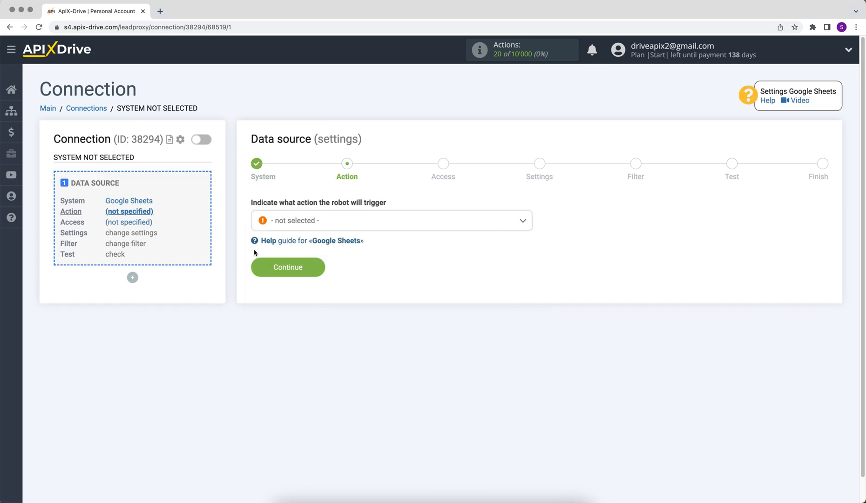
left_click(286, 227)
left_click(288, 292)
left_click(264, 272)
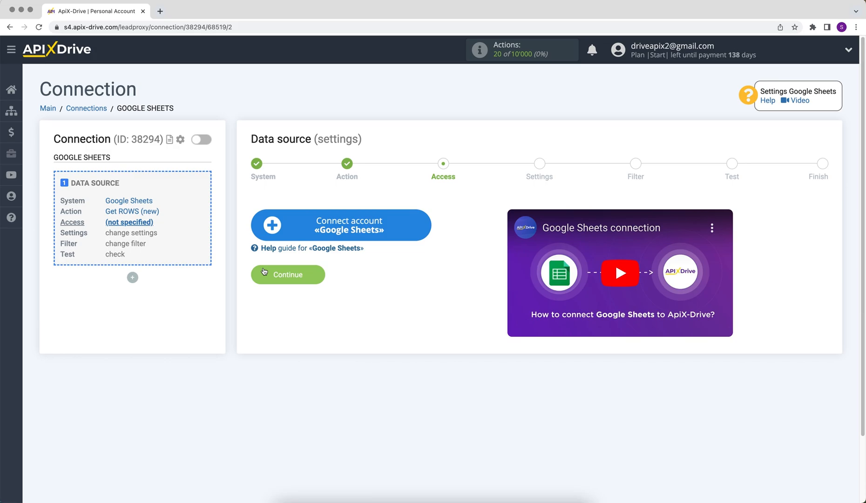
Sign in with the Google account's e-mail and password and grant ApiX-Drive access.
left_click(266, 235)
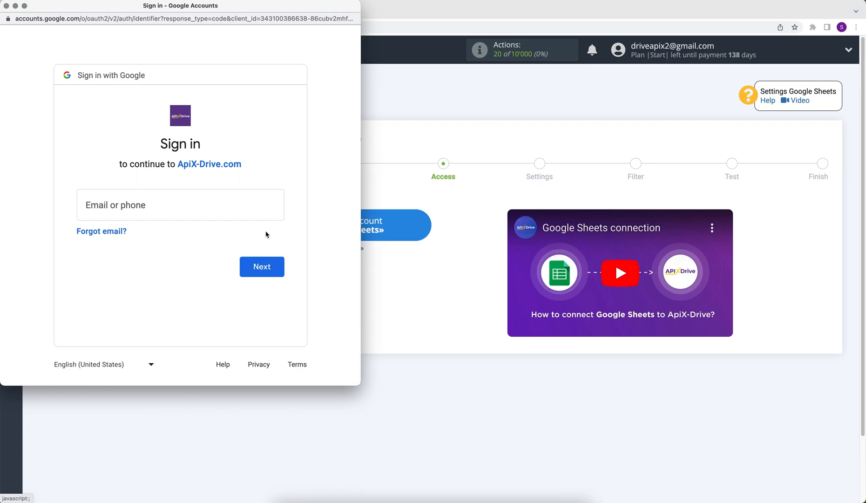
left_click(182, 201)
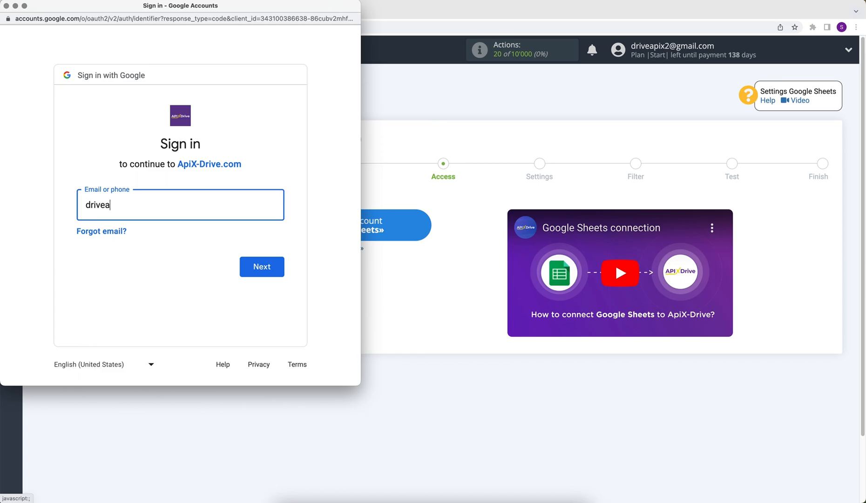
left_click(256, 268)
type("••••••••")
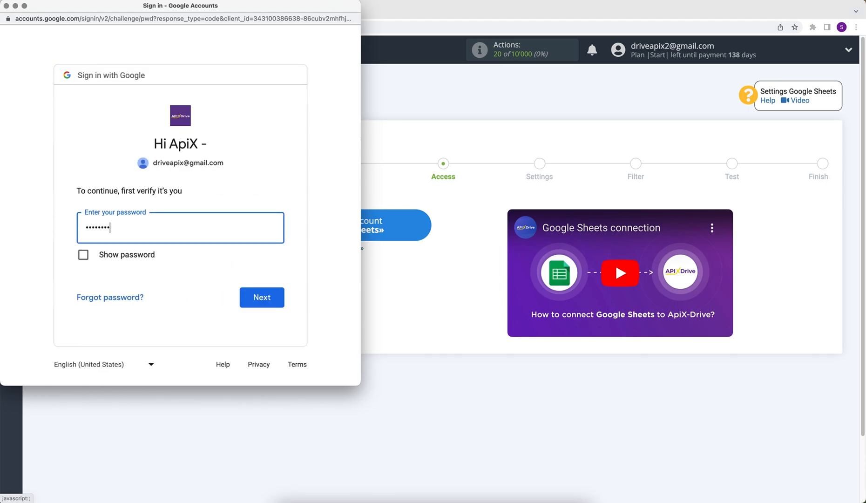
left_click(243, 297)
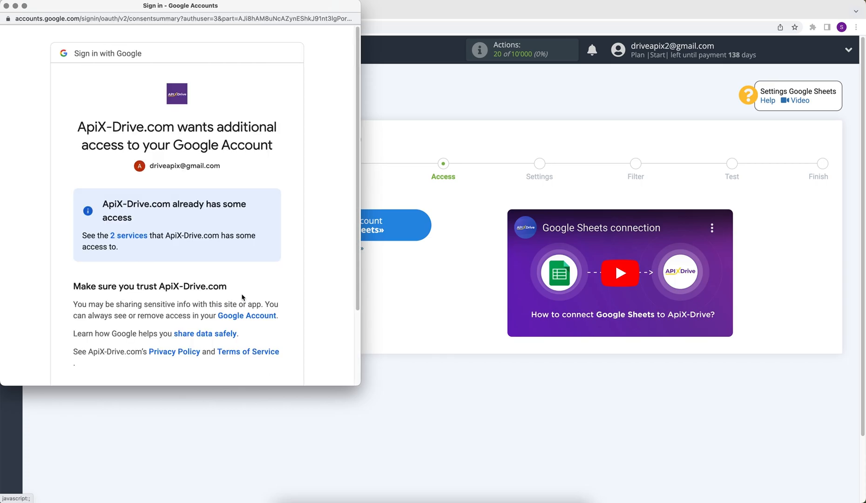
scroll(242, 297, "down", 3)
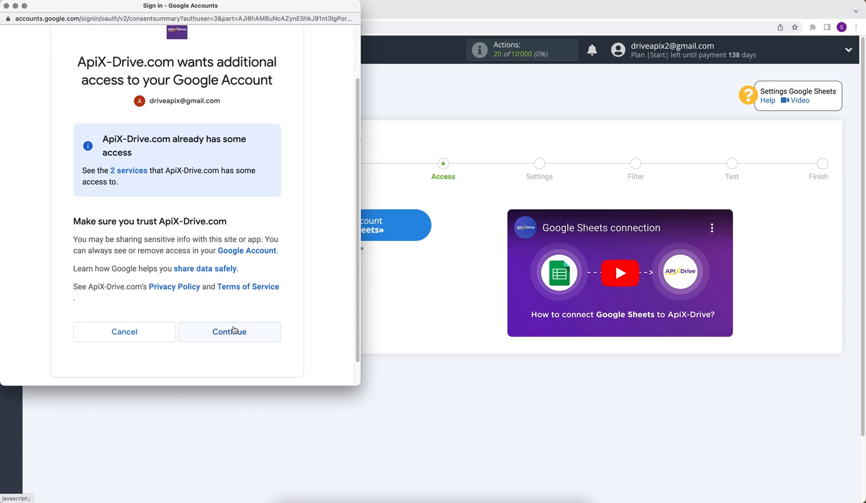
left_click(241, 332)
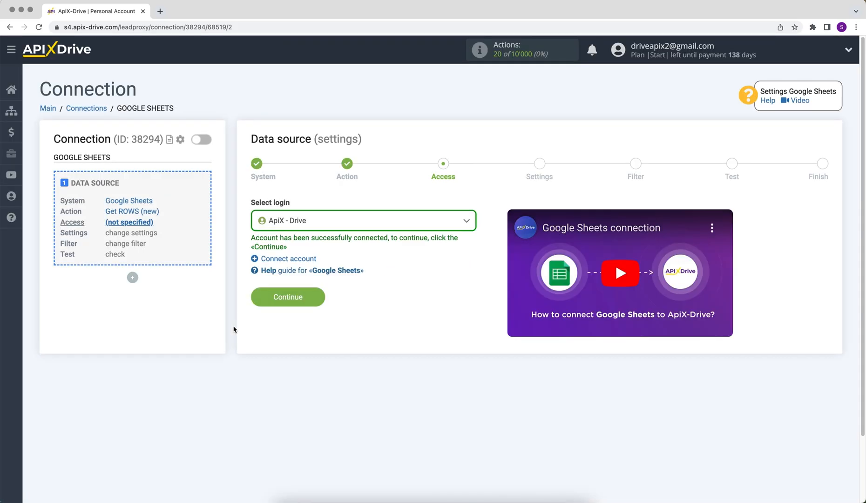
Select the newly connected Google login as the source account.
left_click(305, 226)
left_click(306, 289)
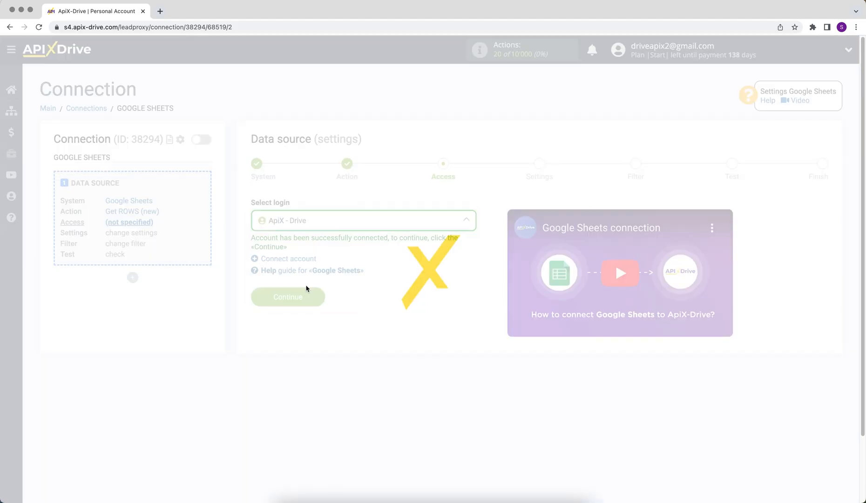
left_click(262, 302)
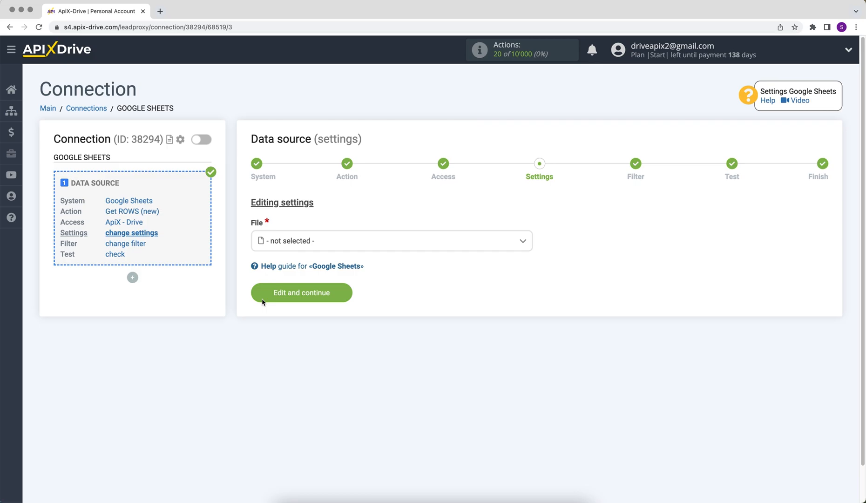
Read sheet 1 of the ApiX-Drive file starting from row 2 and save the settings.
left_click(318, 243)
left_click(304, 297)
left_click(285, 294)
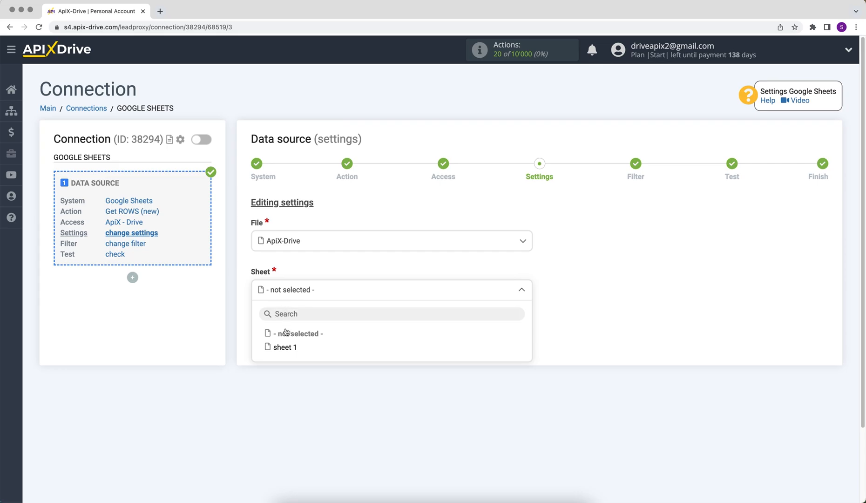
left_click(286, 347)
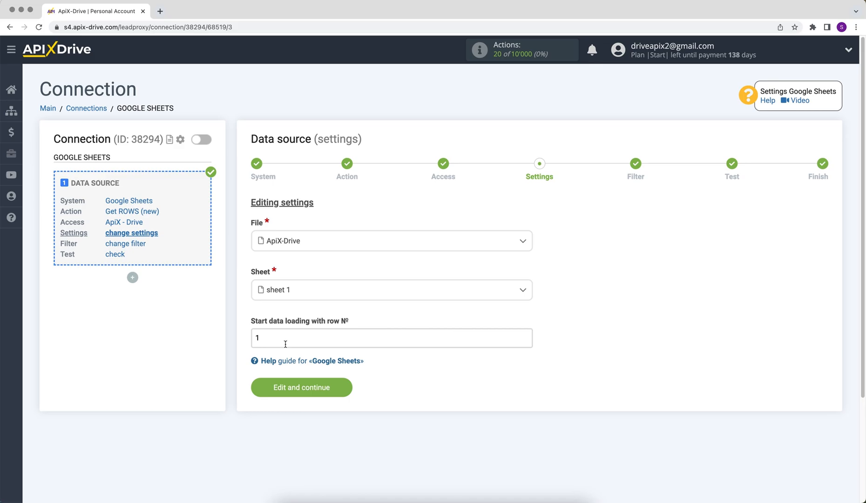
left_click(268, 339)
key("BackSpace")
type("2")
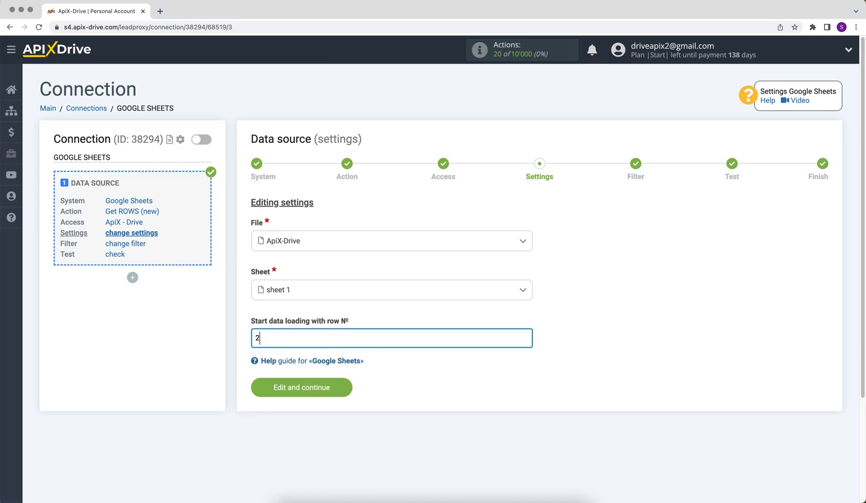
left_click(279, 388)
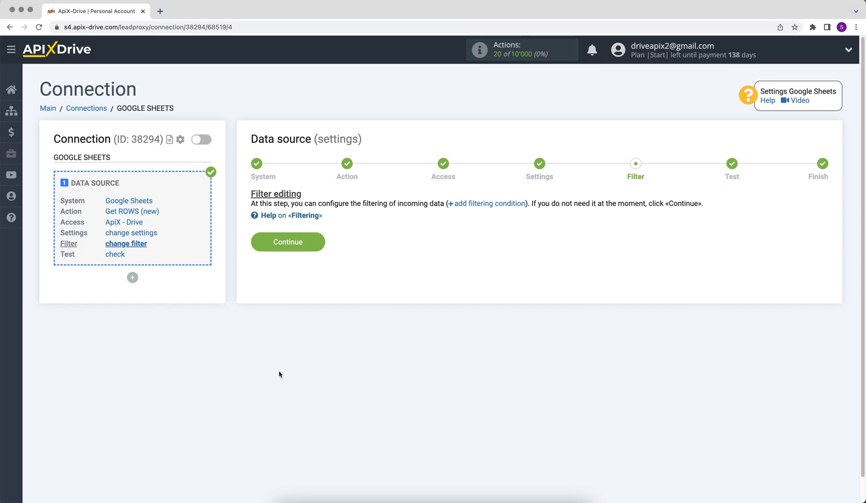
Skip filtering, accept the loaded test rows, and start configuring the data destination.
left_click(265, 246)
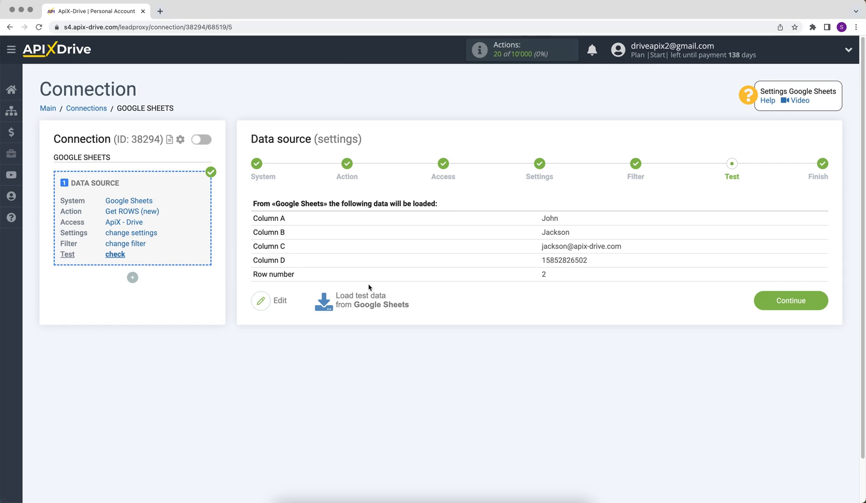
left_click(774, 307)
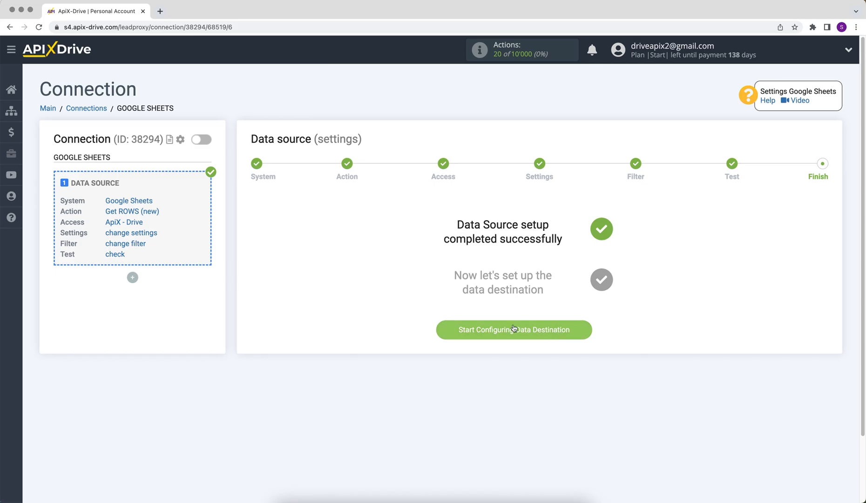
left_click(462, 330)
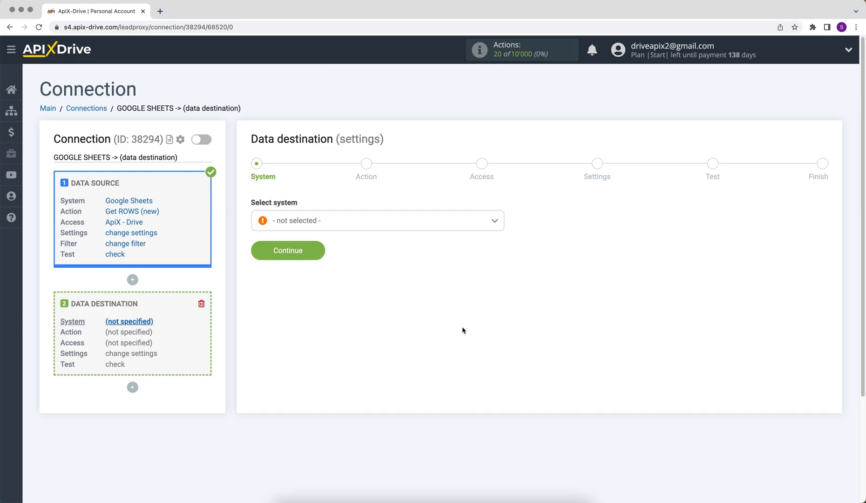
Set ZOHO Inventory as the destination system with the Create CONTACT action.
left_click(461, 225)
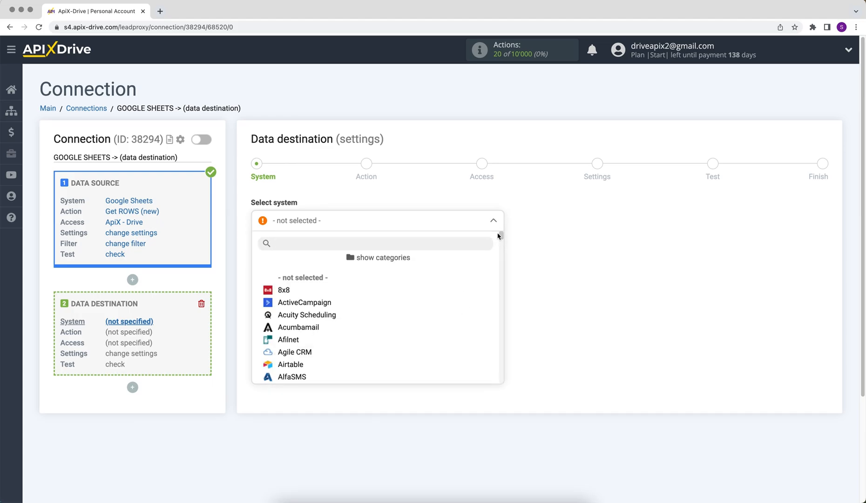
left_click_drag(500, 234, 512, 378)
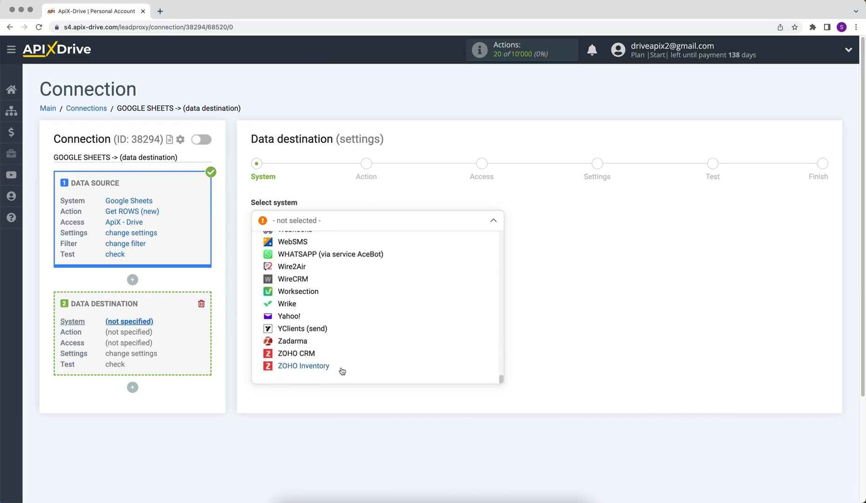
left_click(326, 369)
left_click(264, 252)
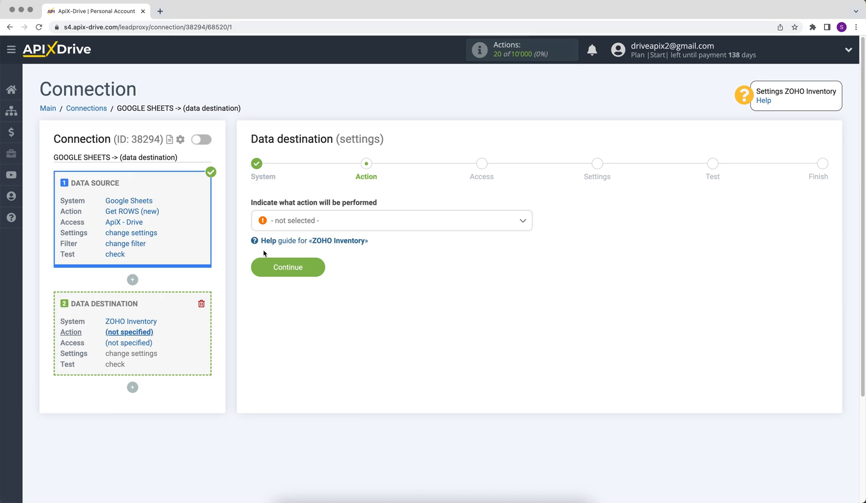
left_click(326, 217)
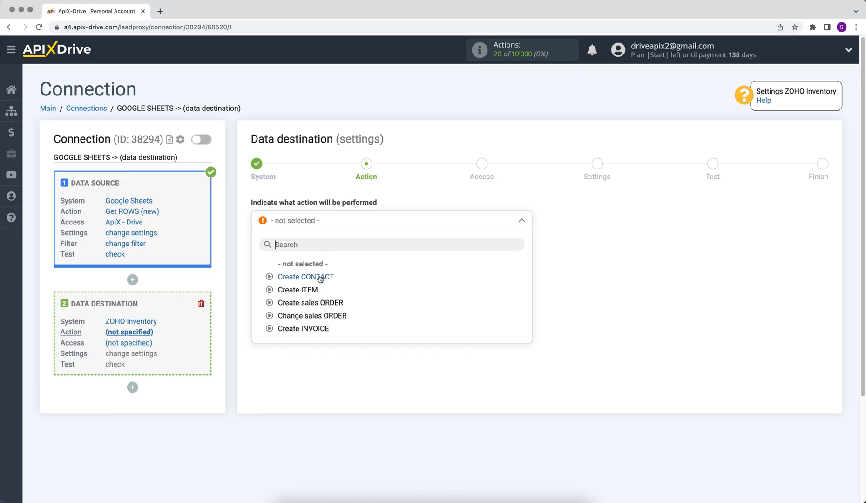
left_click(320, 275)
left_click(259, 269)
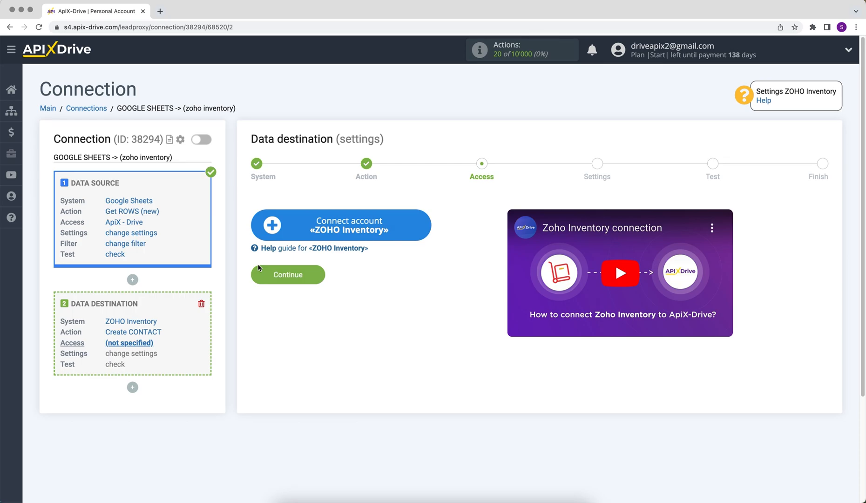
Connect a ZOHO Inventory account by signing in with its e-mail and password and allowing access.
left_click(269, 232)
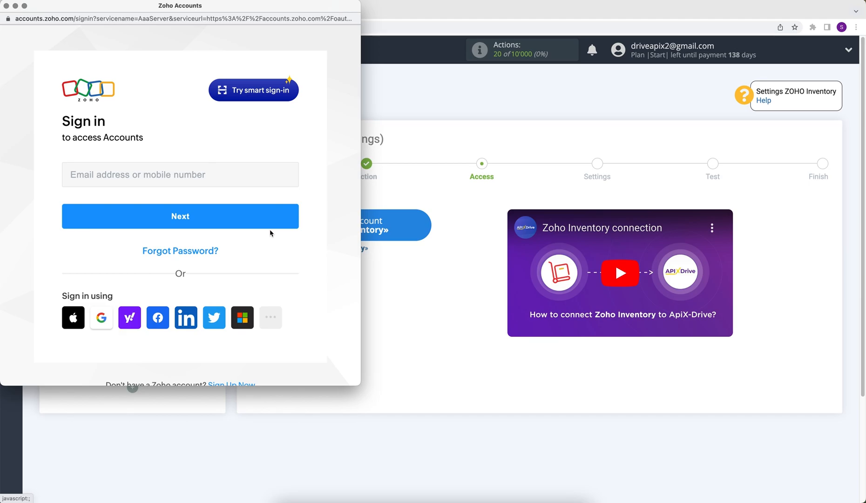
left_click(175, 185)
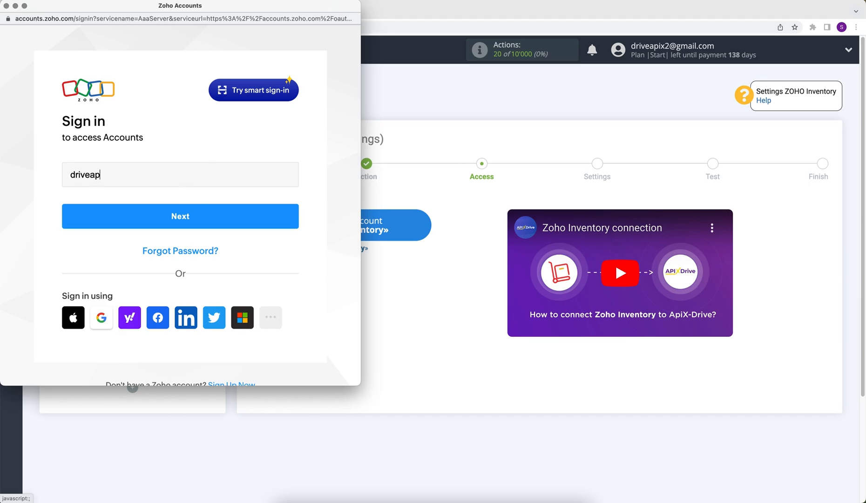
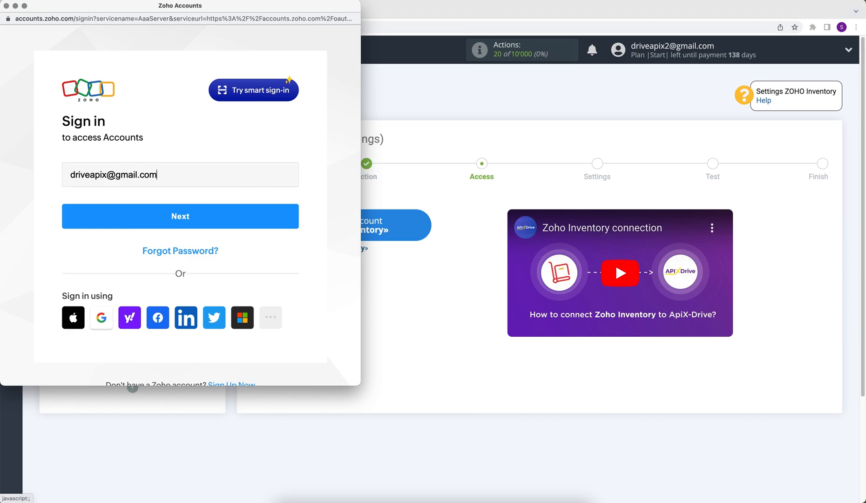
left_click(186, 213)
type("••••")
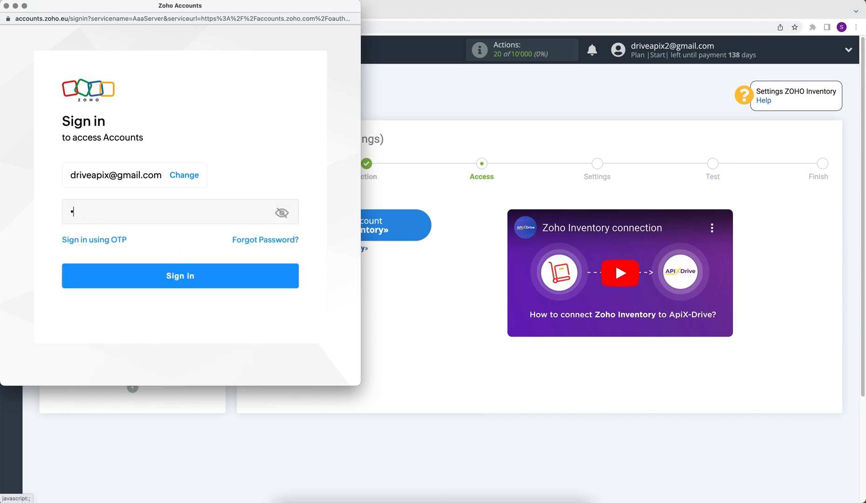
type("••••")
left_click(224, 275)
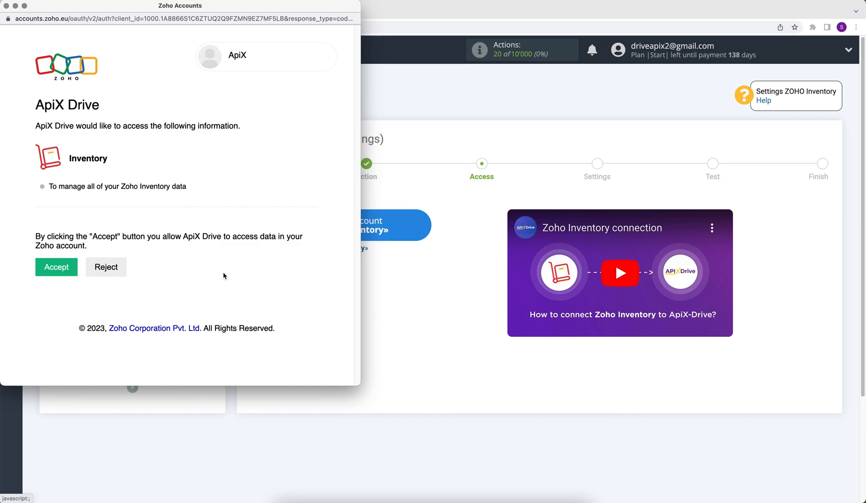
left_click(66, 274)
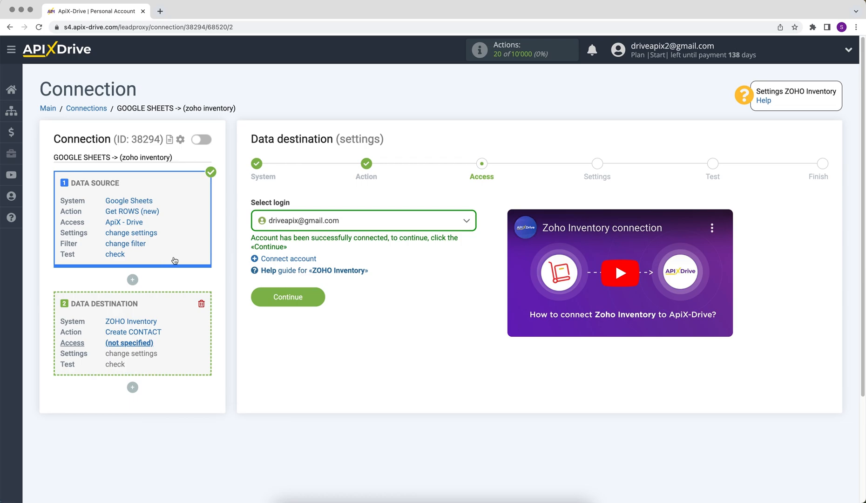
Choose the connected ZOHO Inventory account as the destination login.
left_click(280, 219)
left_click(290, 291)
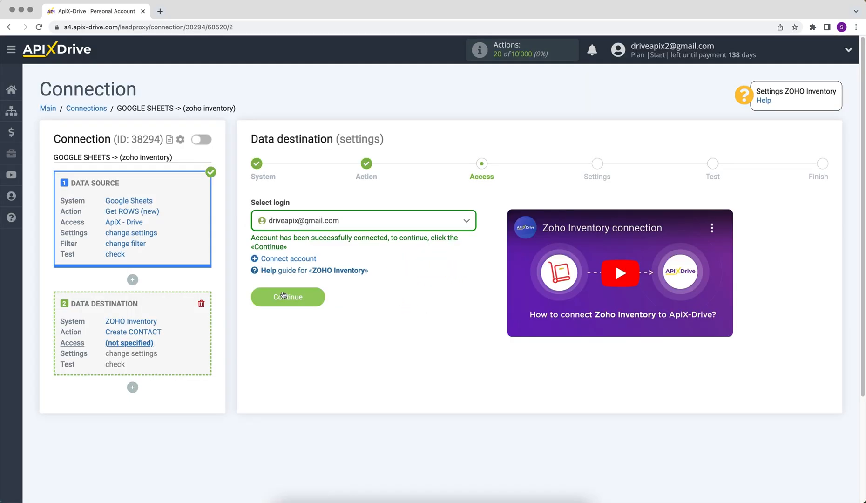
left_click(284, 298)
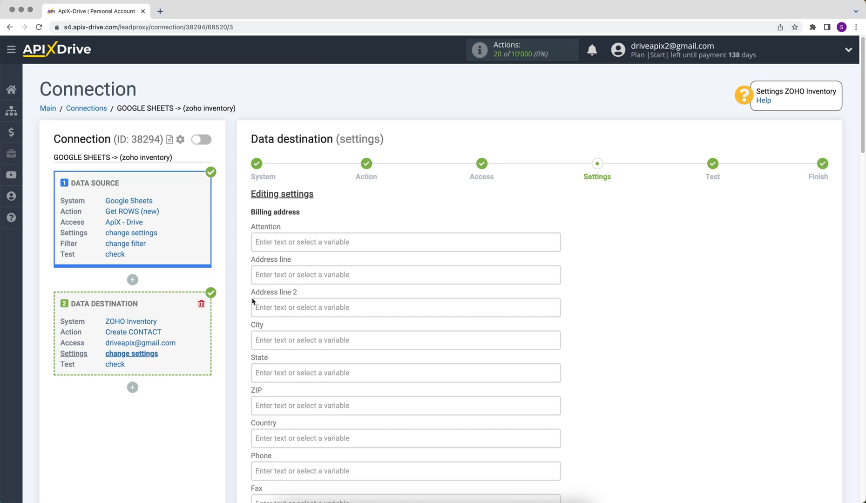
Map the billing Phone field to Google Sheets Column D.
scroll(252, 302, "down", 4)
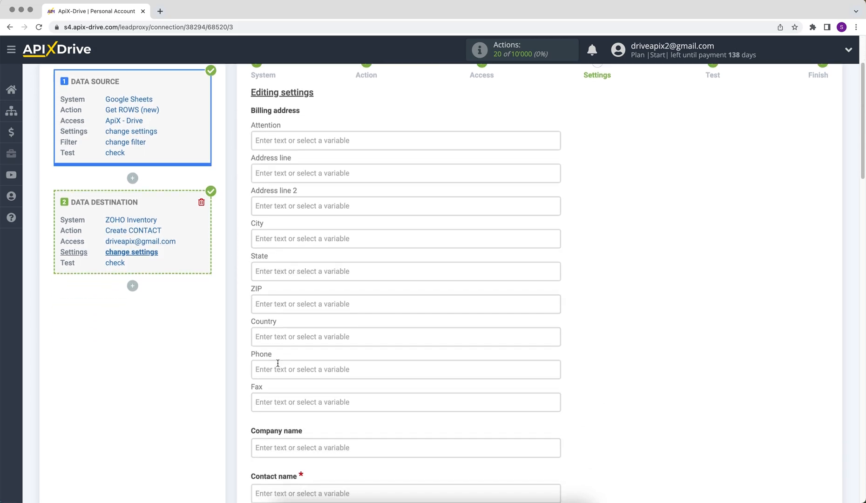
left_click(280, 368)
left_click_drag(558, 233, 559, 262)
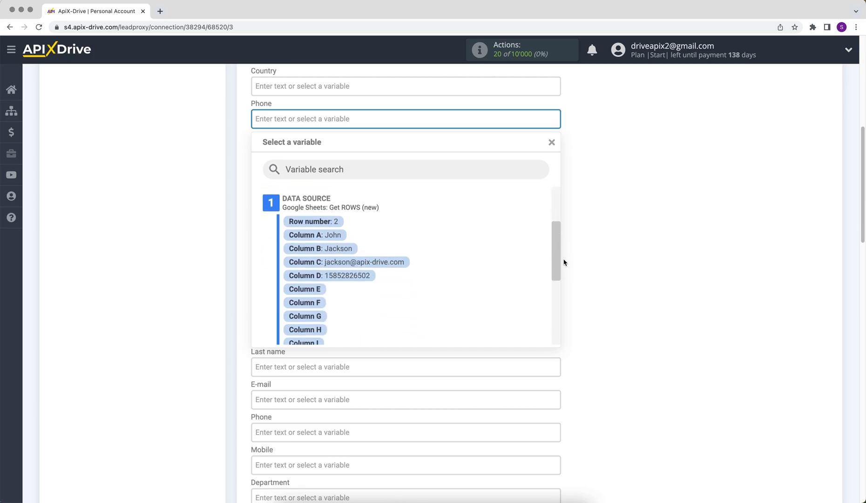
left_click(347, 278)
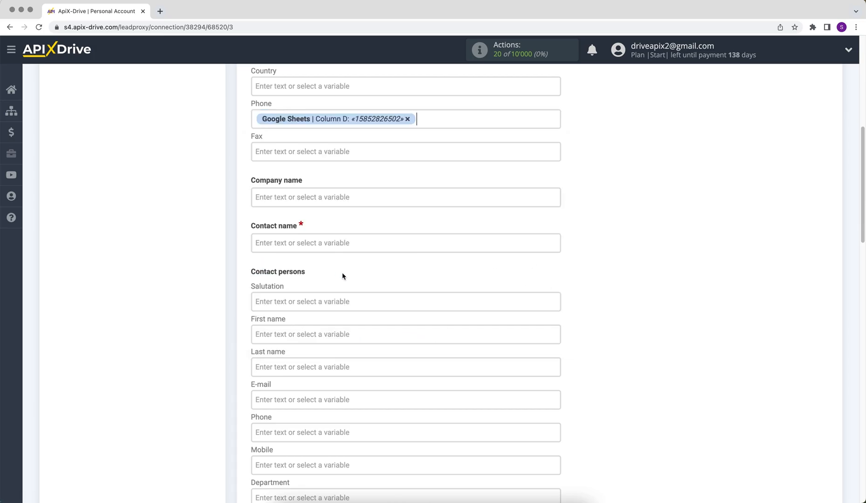
Set Contact name to 'New row from Google Sheets' followed by the Column A value.
left_click(297, 243)
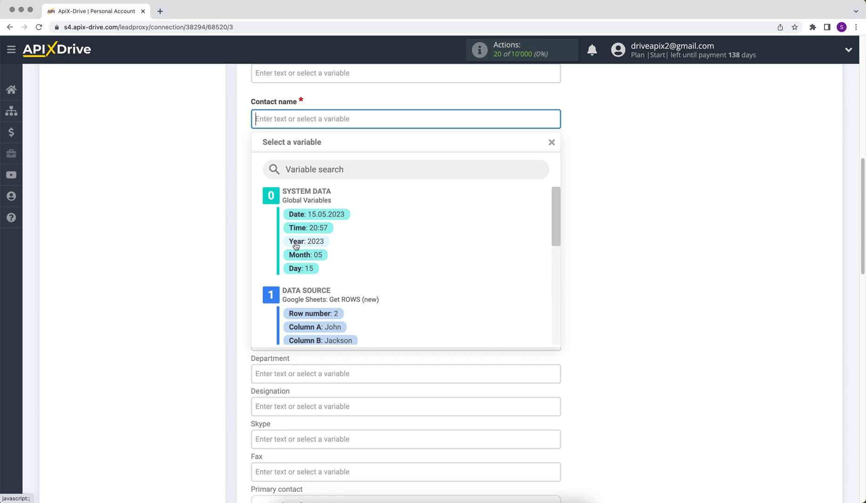
type("New ")
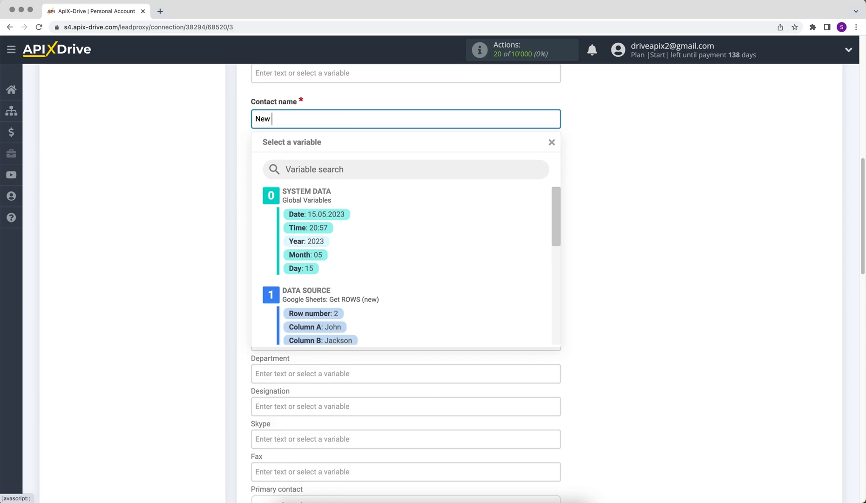
type("row from Google Sheets")
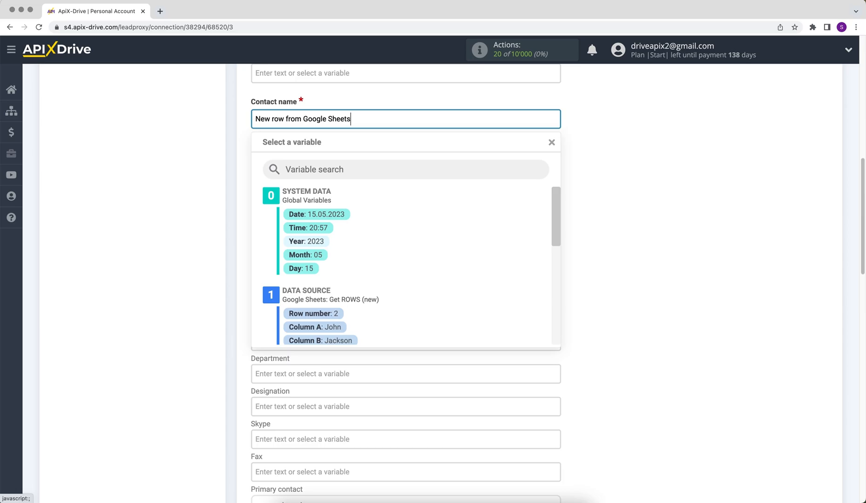
left_click(305, 326)
Map the contact person's First name to Column A and Last name to Column B.
left_click(281, 210)
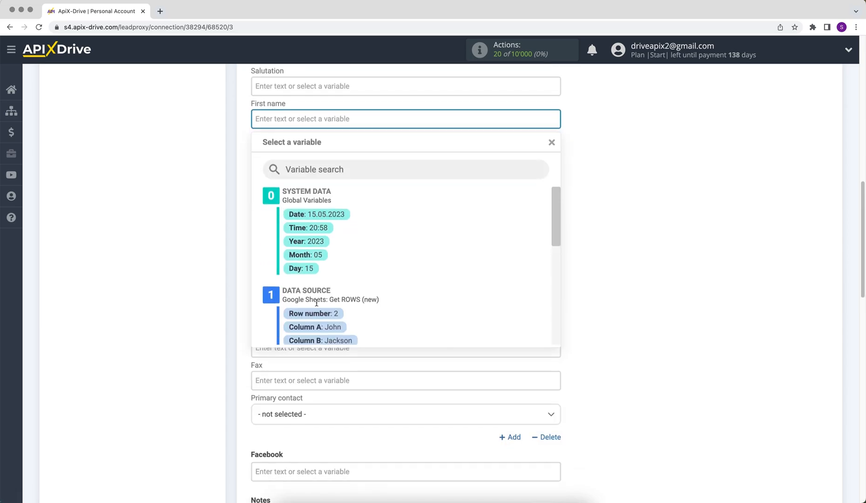
left_click(324, 332)
left_click(286, 147)
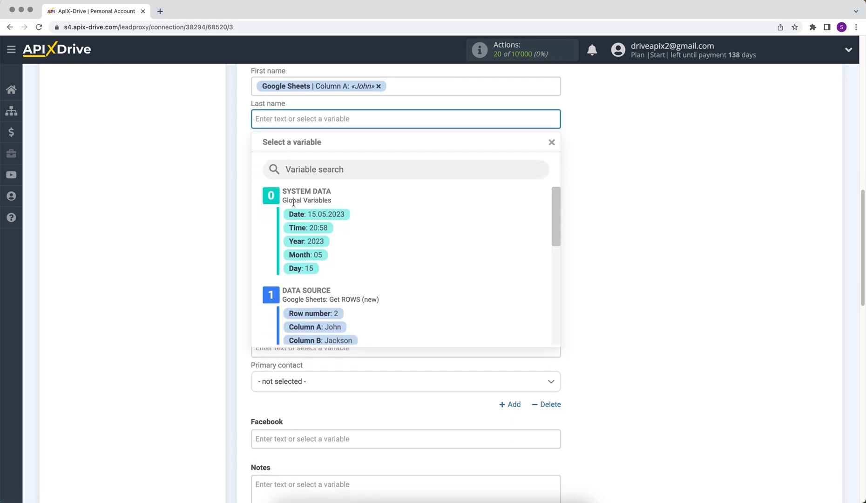
left_click_drag(556, 218, 556, 246)
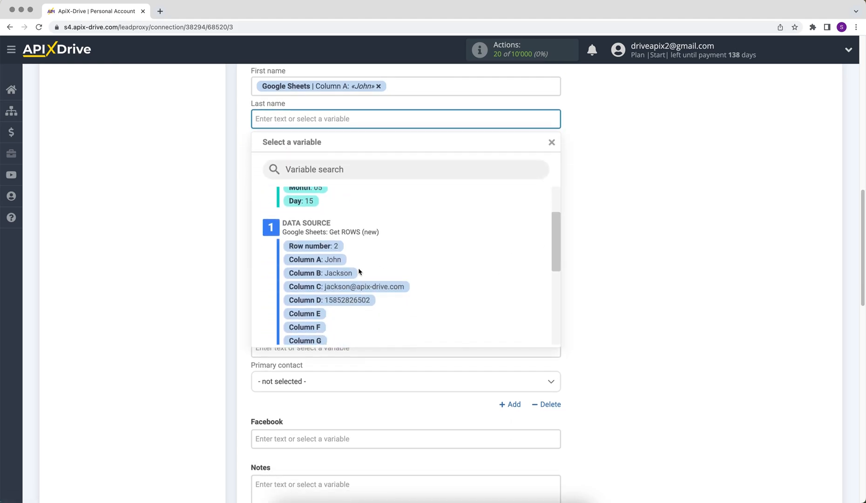
left_click(356, 272)
Map the contact person's e-mail to Column C and phone to Column D.
left_click(282, 152)
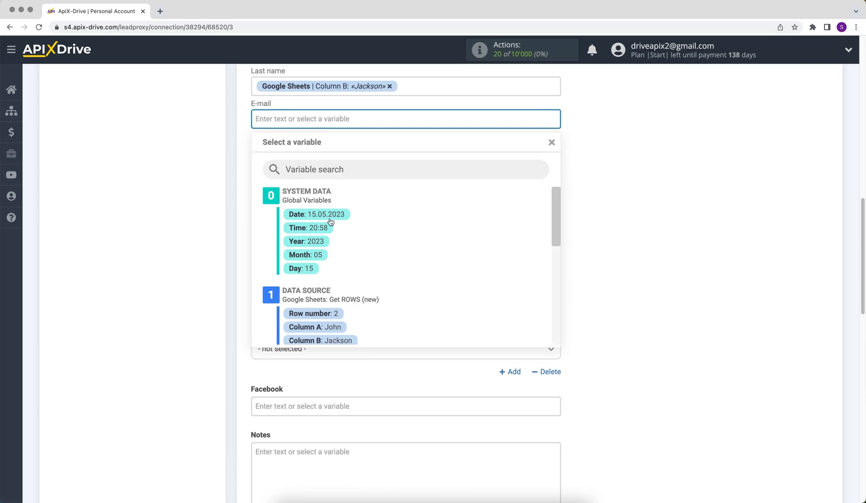
left_click_drag(556, 212, 557, 236)
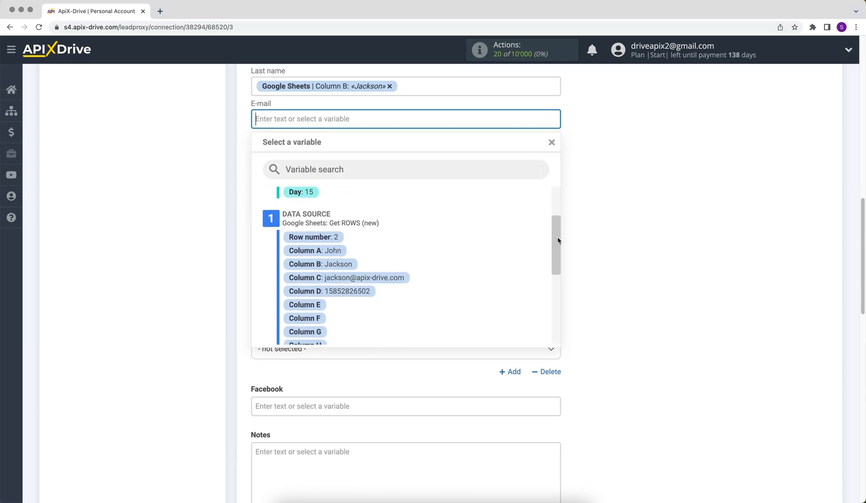
left_click(396, 277)
left_click(278, 152)
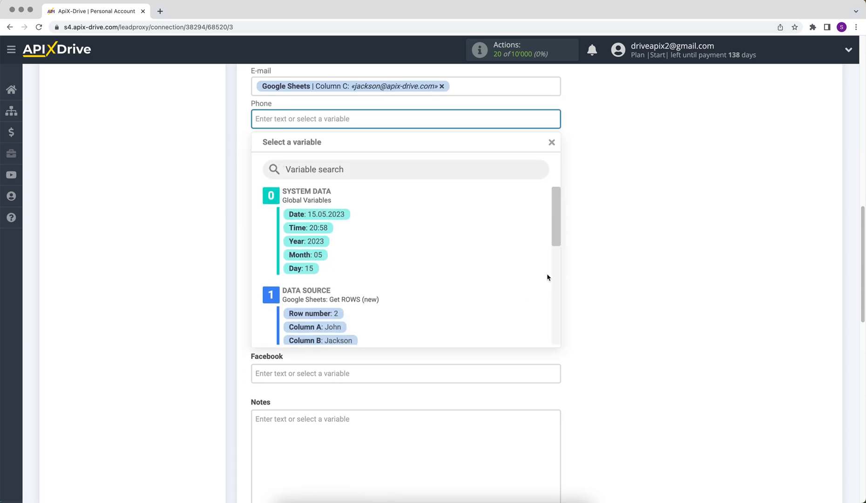
left_click_drag(556, 237, 556, 266)
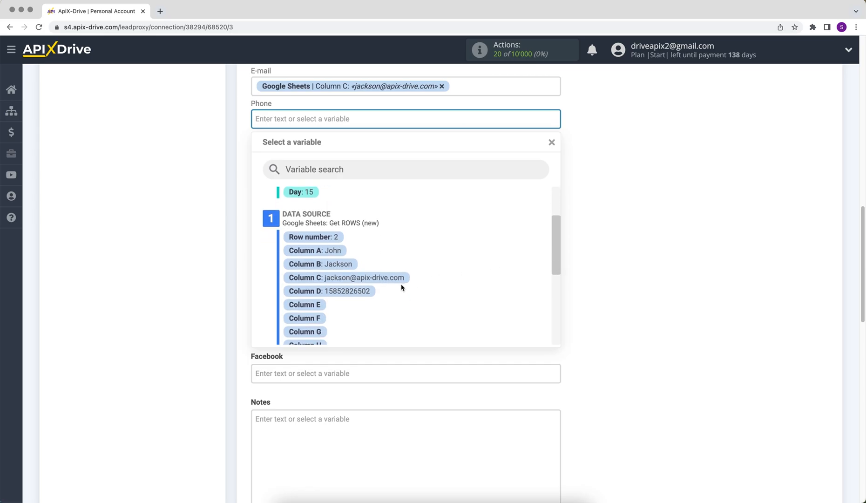
left_click(353, 291)
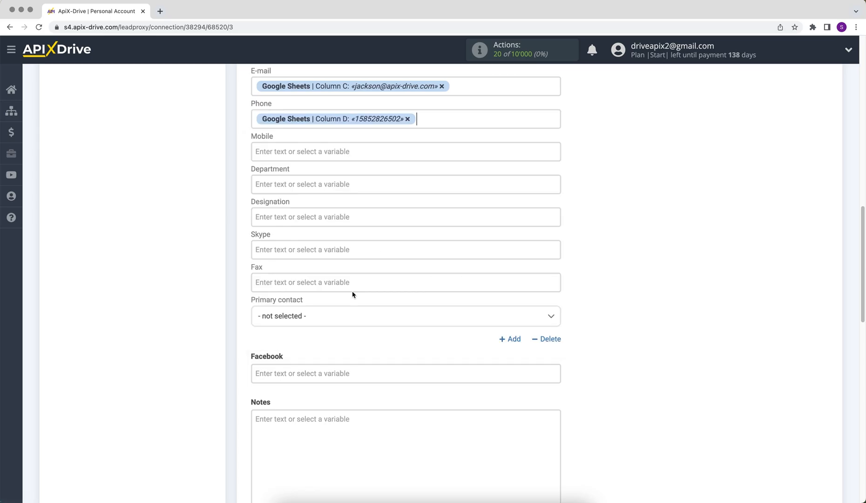
Save the destination field mapping and move to the Test step.
scroll(352, 294, "down", 5)
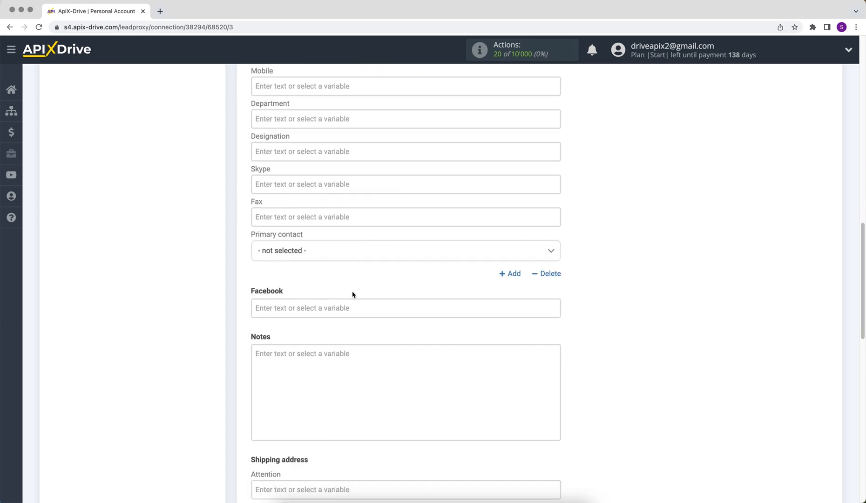
scroll(352, 294, "down", 12)
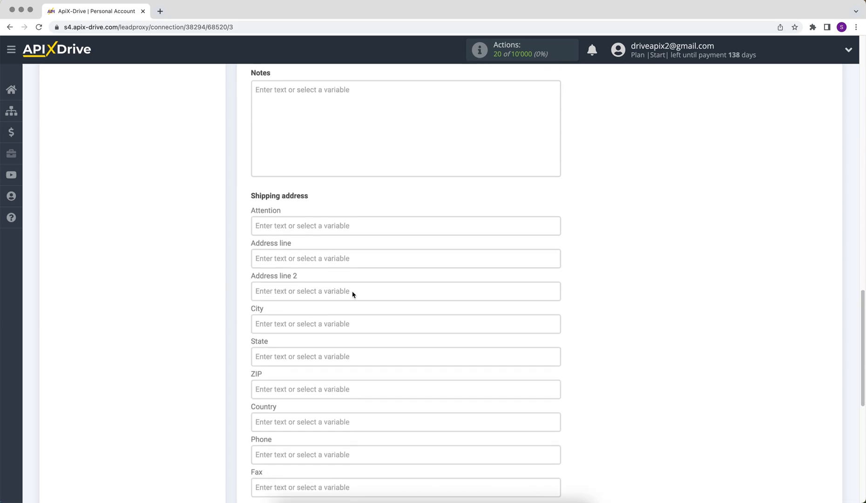
scroll(352, 294, "down", 4)
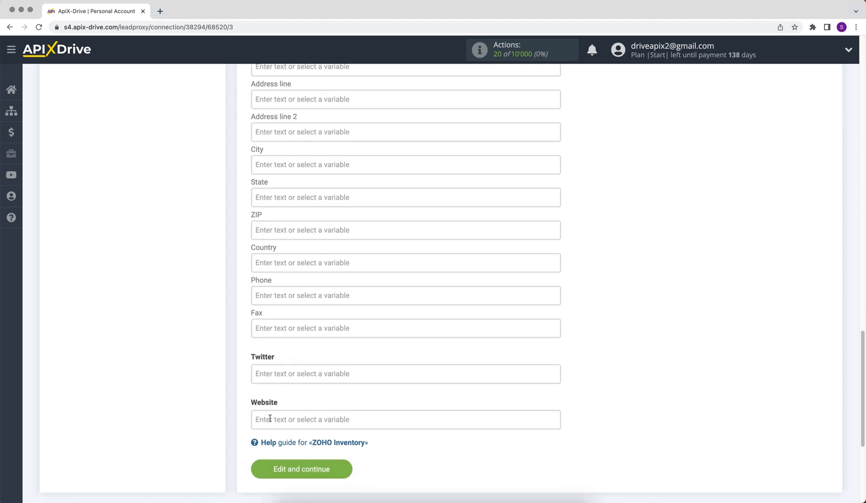
left_click(264, 474)
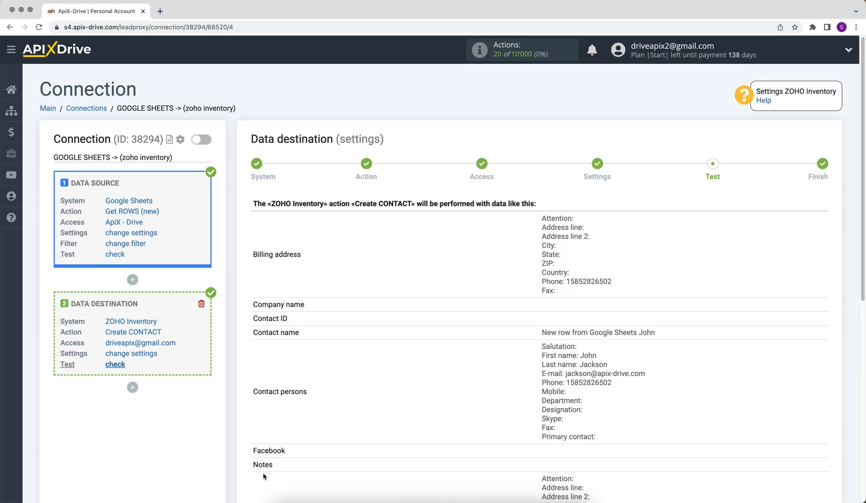
Send the test data to ZOHO Inventory to create the test contact.
scroll(263, 476, "down", 3)
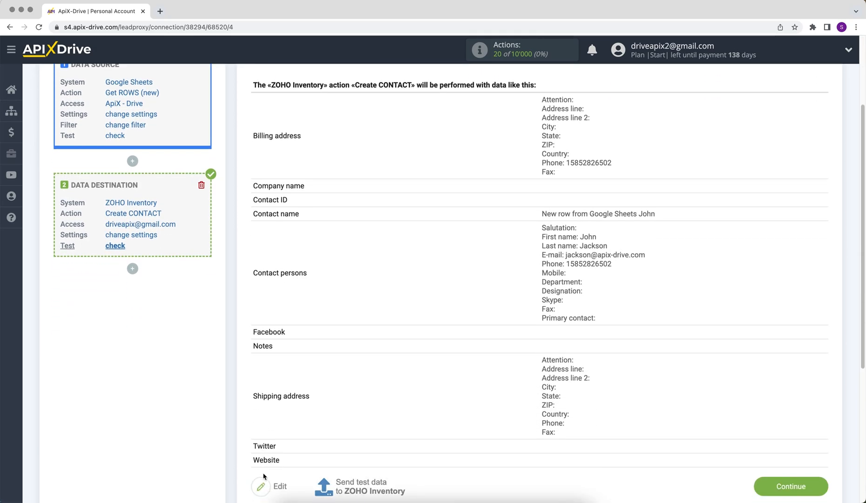
left_click(336, 472)
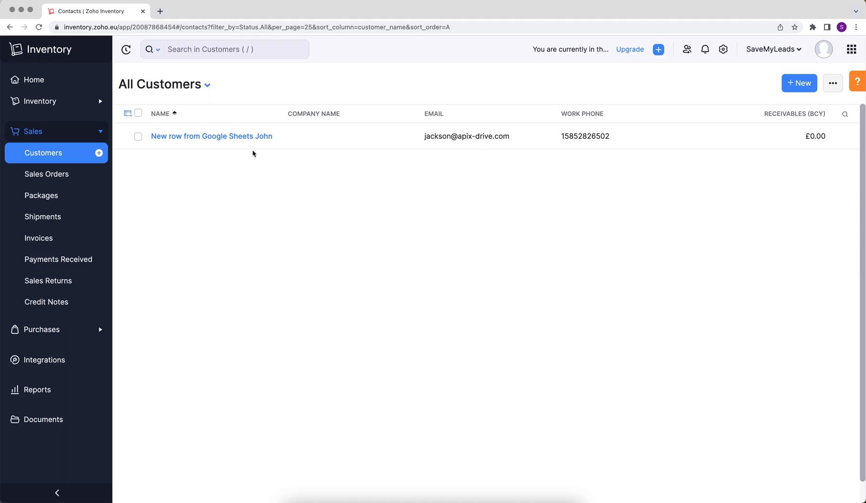
Open the new customer's record to check its e-mail, phone and ApiX Drive origin.
left_click(250, 137)
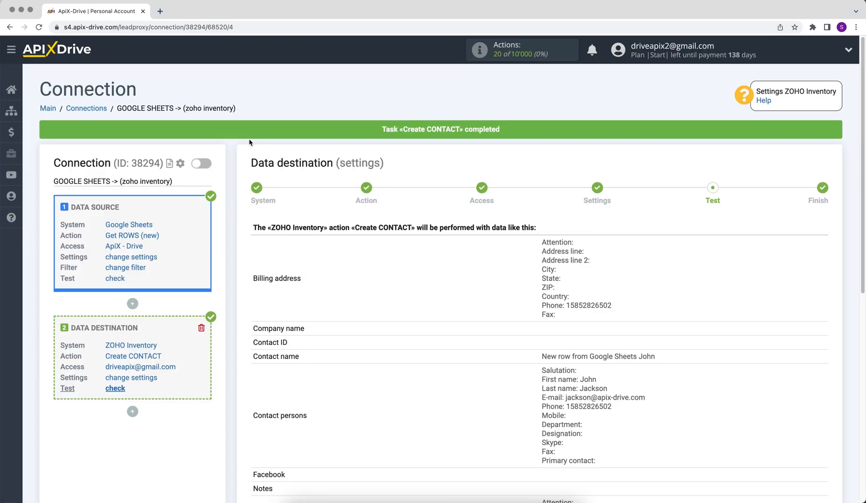
scroll(250, 142, "down", 5)
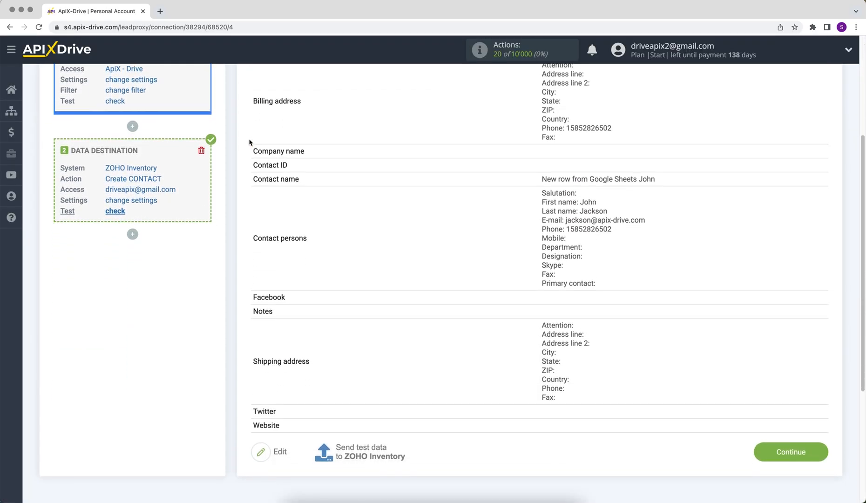
Finish the ZOHO Inventory destination setup and turn on auto-update for the connection.
left_click(778, 458)
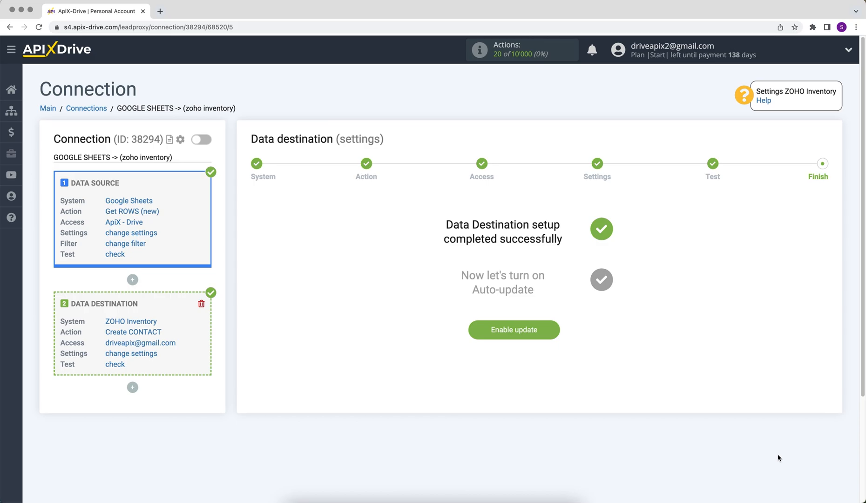
left_click(499, 339)
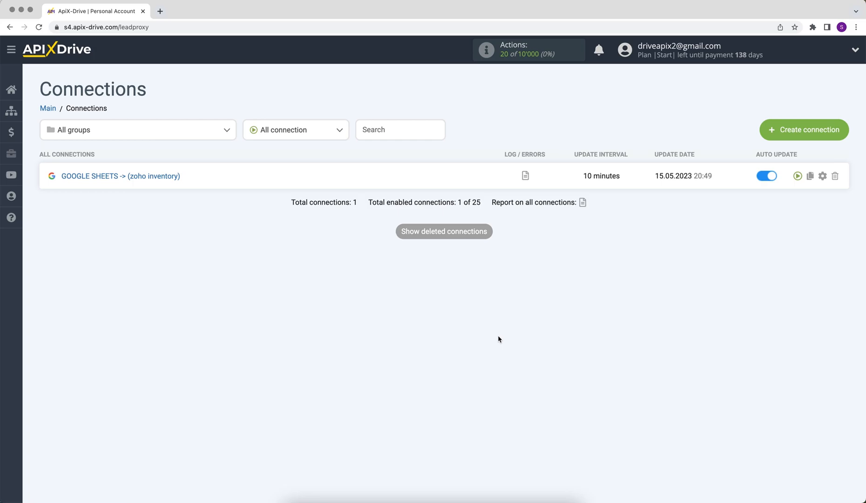
Change the GOOGLE SHEETS -> (zoho inventory) connection's update interval from 10 to 5 minutes.
left_click(822, 177)
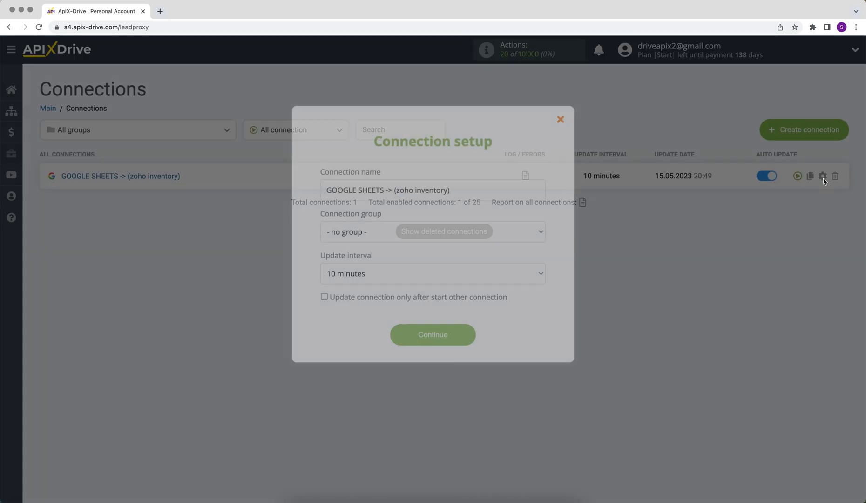
left_click(526, 278)
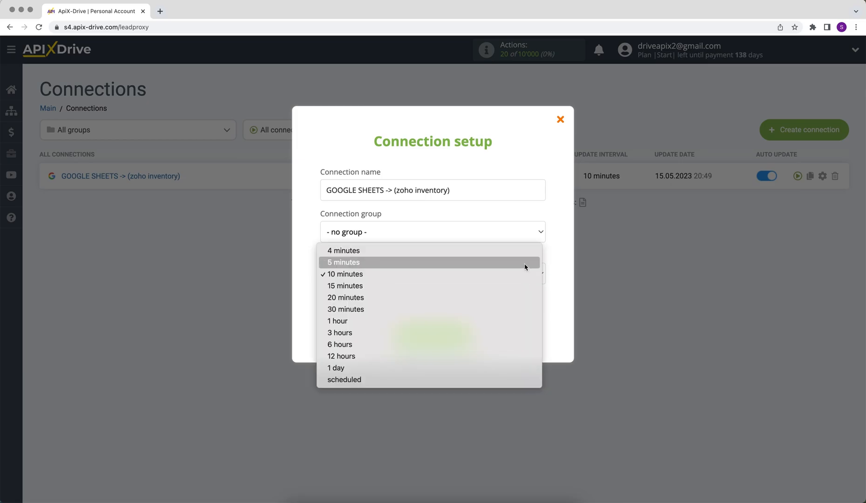
left_click(524, 264)
left_click(396, 332)
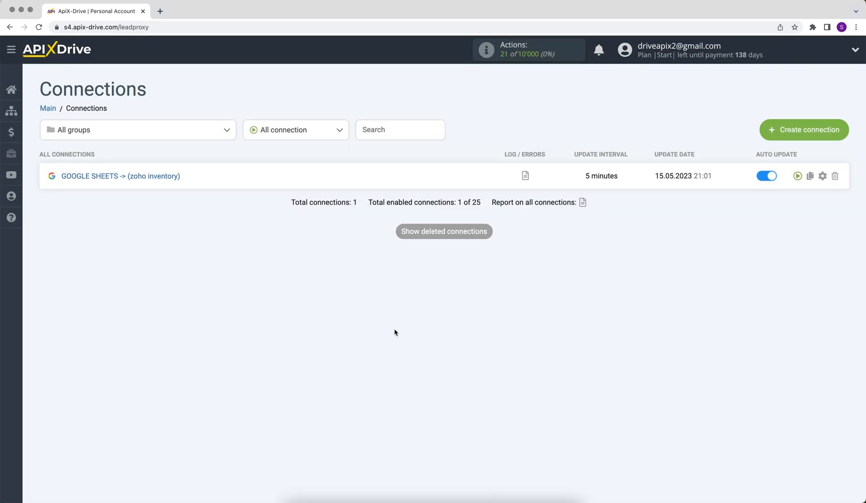